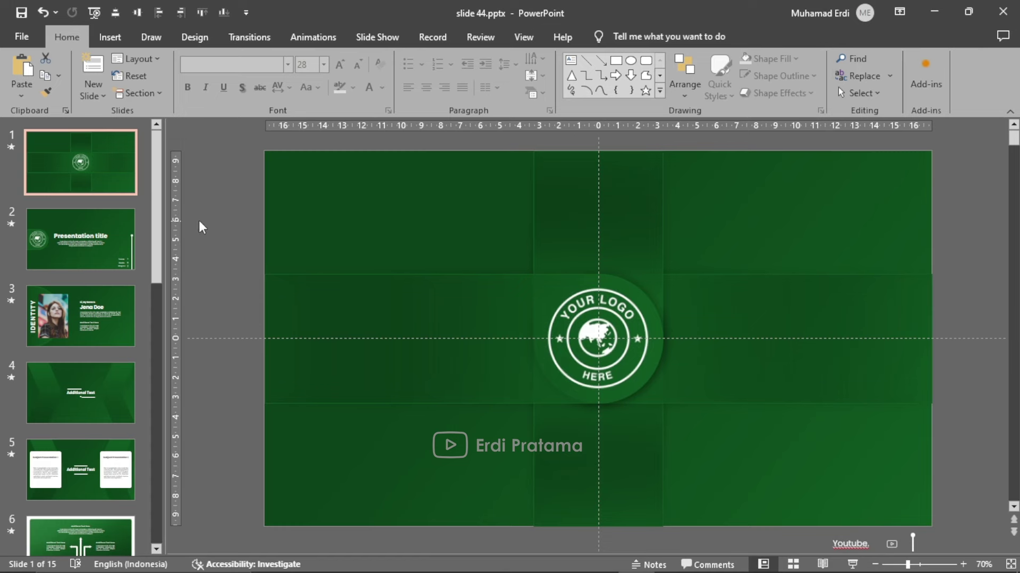
pyautogui.click(77, 237)
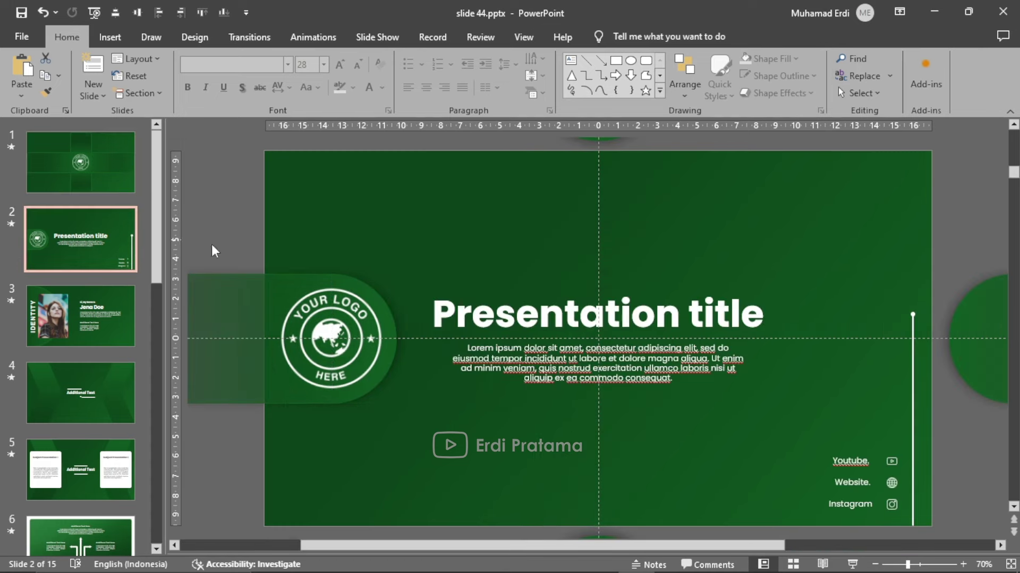
pyautogui.click(67, 324)
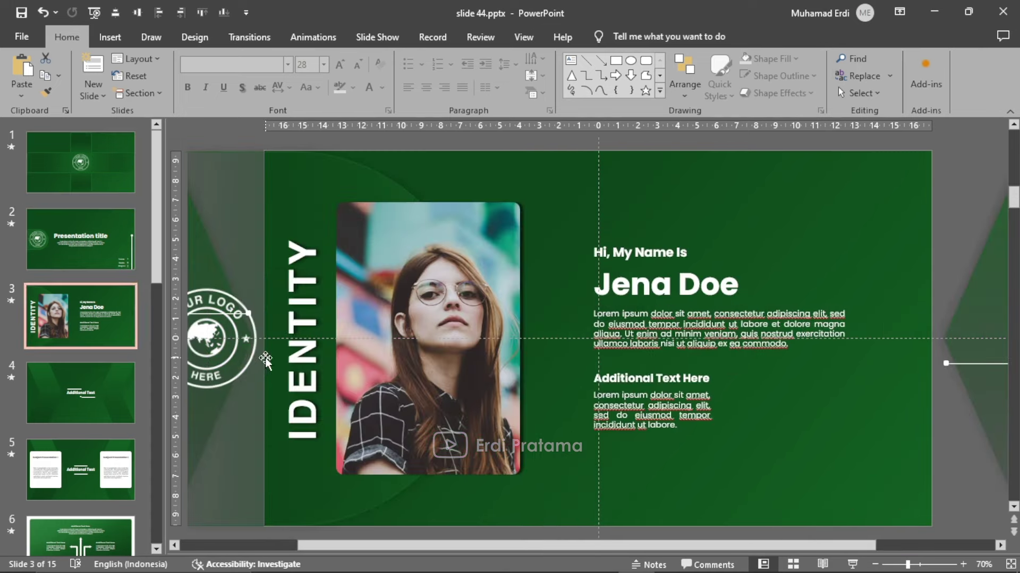
pyautogui.click(105, 395)
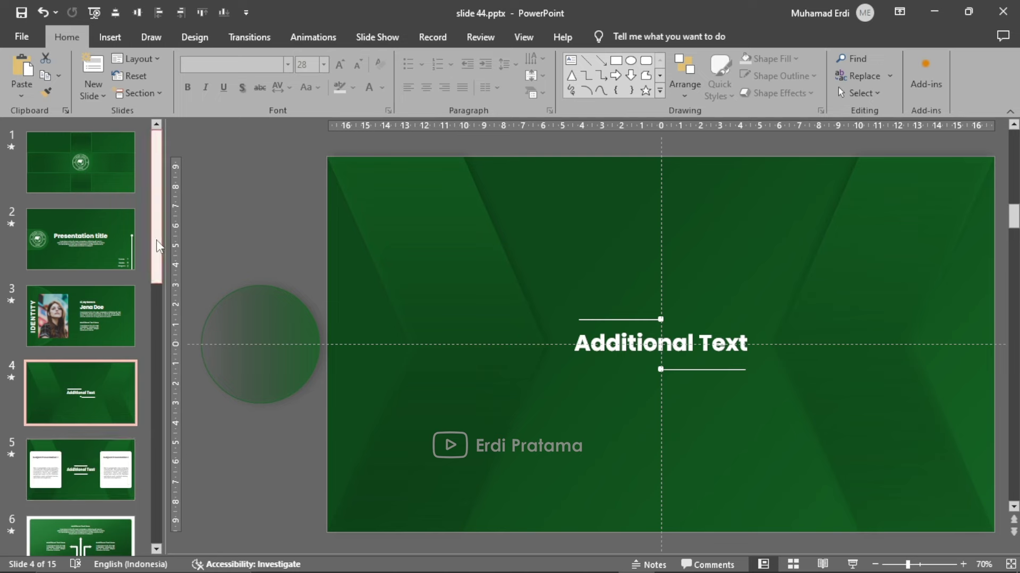
pyautogui.scroll(-3, 101, 326)
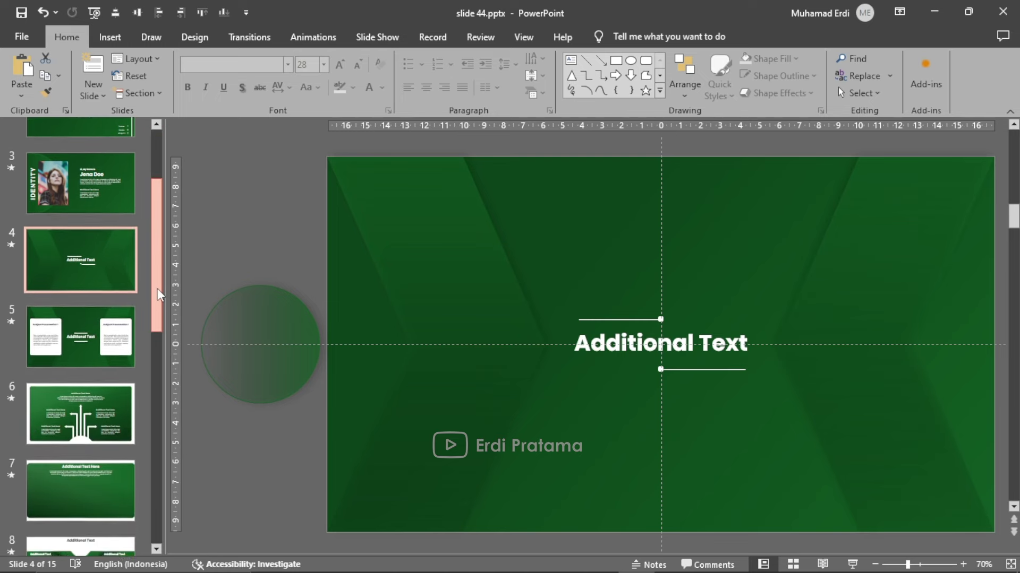
pyautogui.click(101, 327)
pyautogui.scroll(-2, 159, 332)
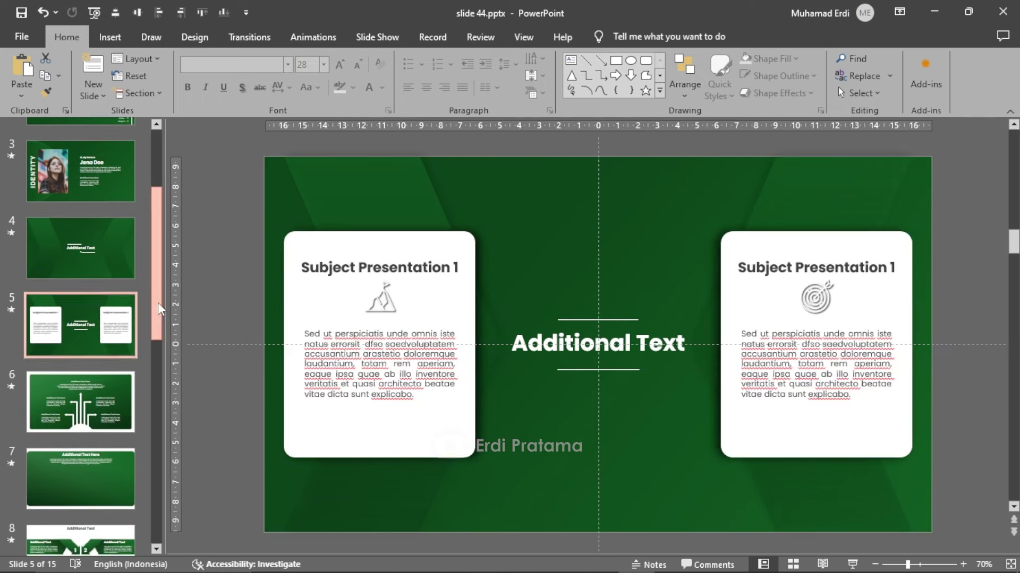
pyautogui.press('Down')
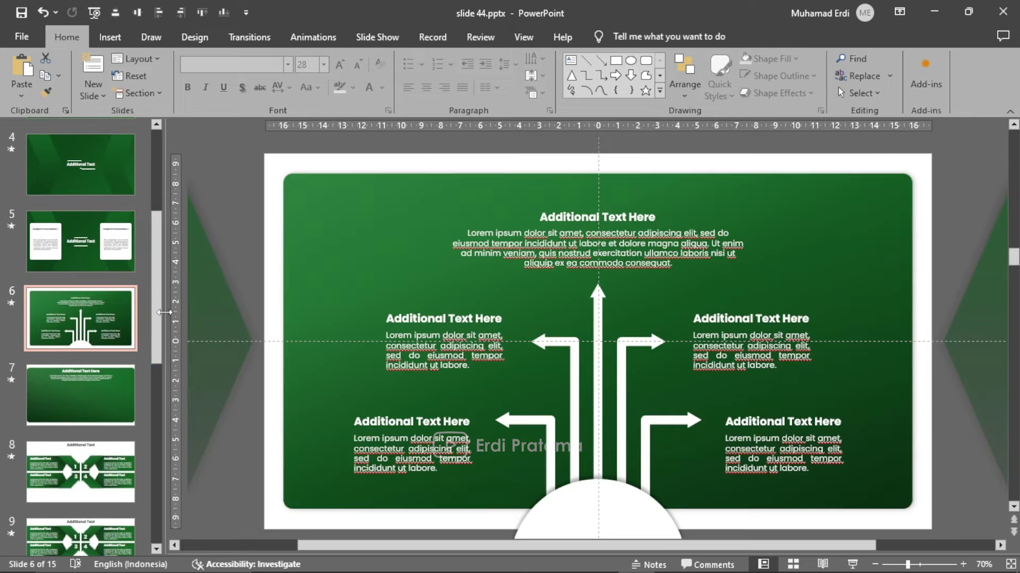
pyautogui.scroll(-1, 159, 298)
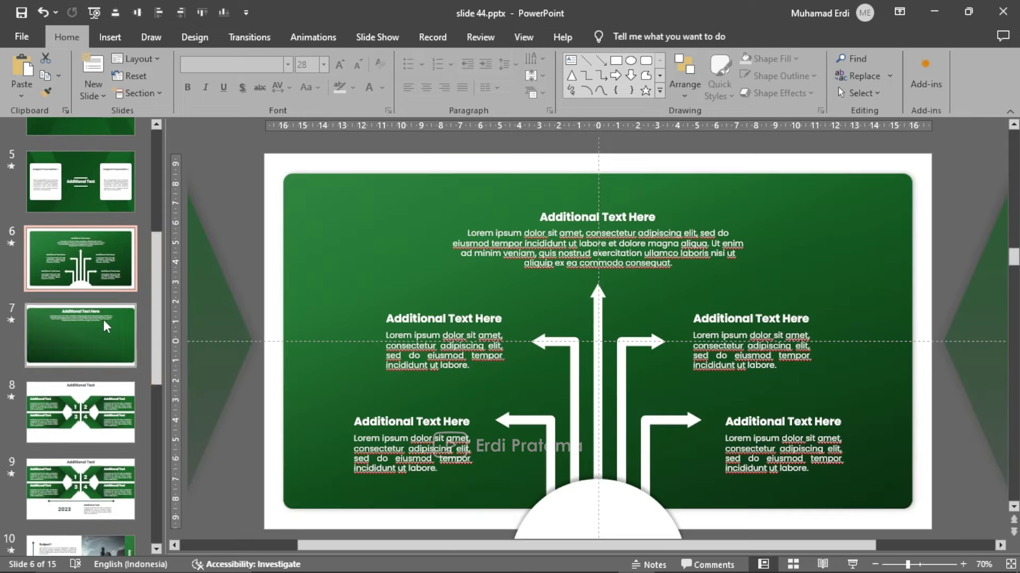
pyautogui.press('Down')
pyautogui.scroll(-1, 159, 303)
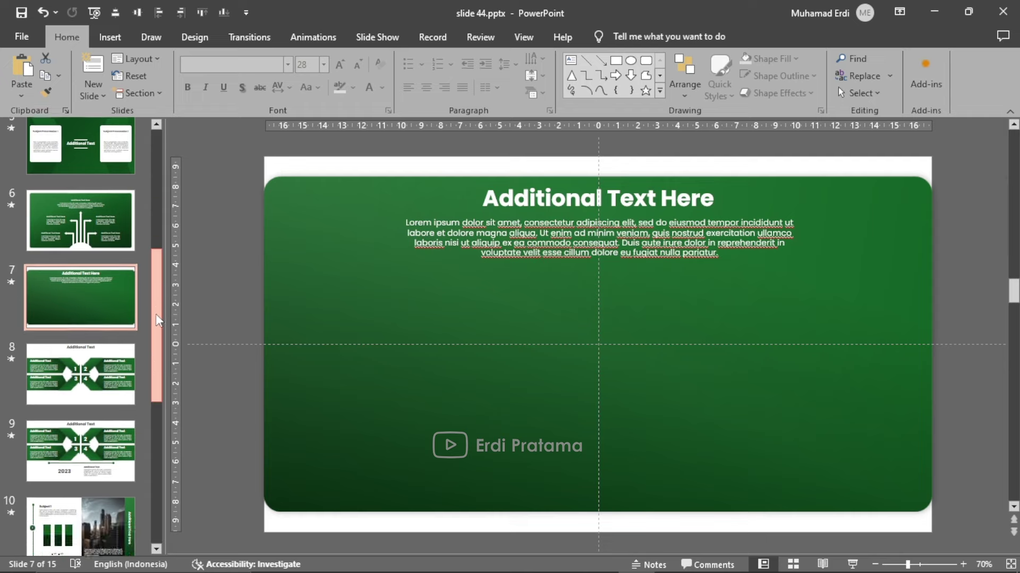
pyautogui.press('Down')
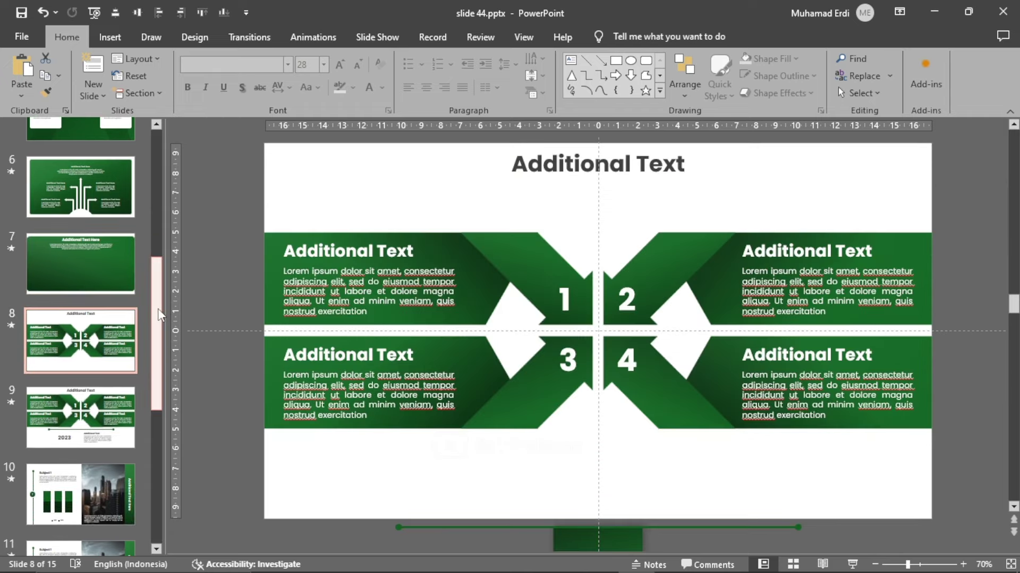
pyautogui.press('Down')
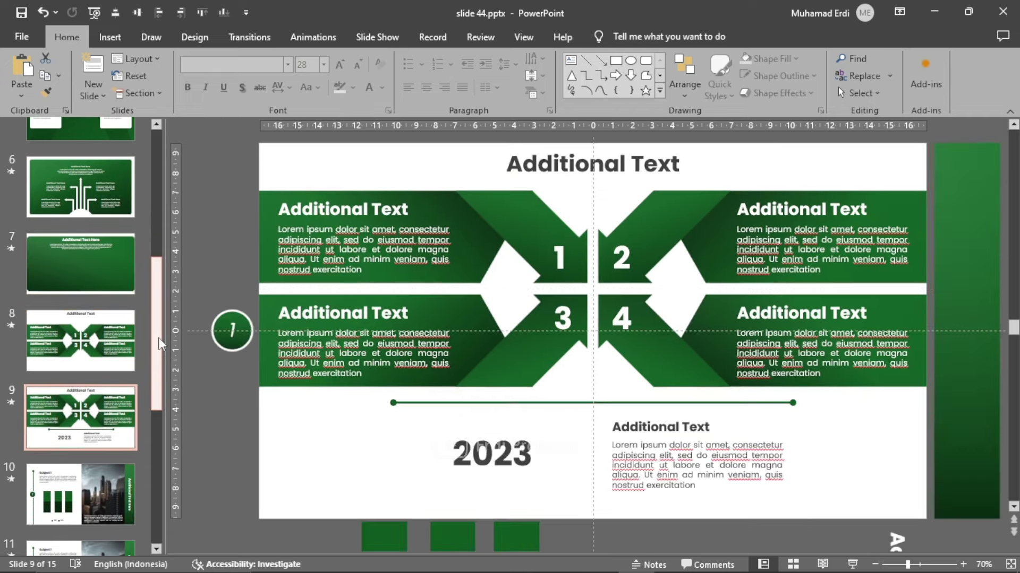
pyautogui.scroll(-2, 157, 332)
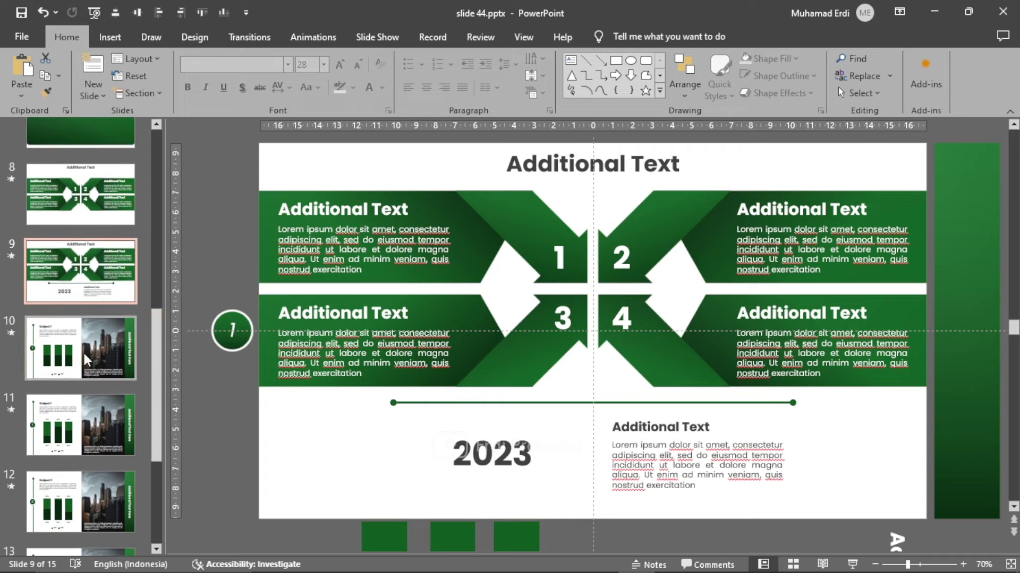
pyautogui.click(117, 365)
pyautogui.scroll(-1, 104, 361)
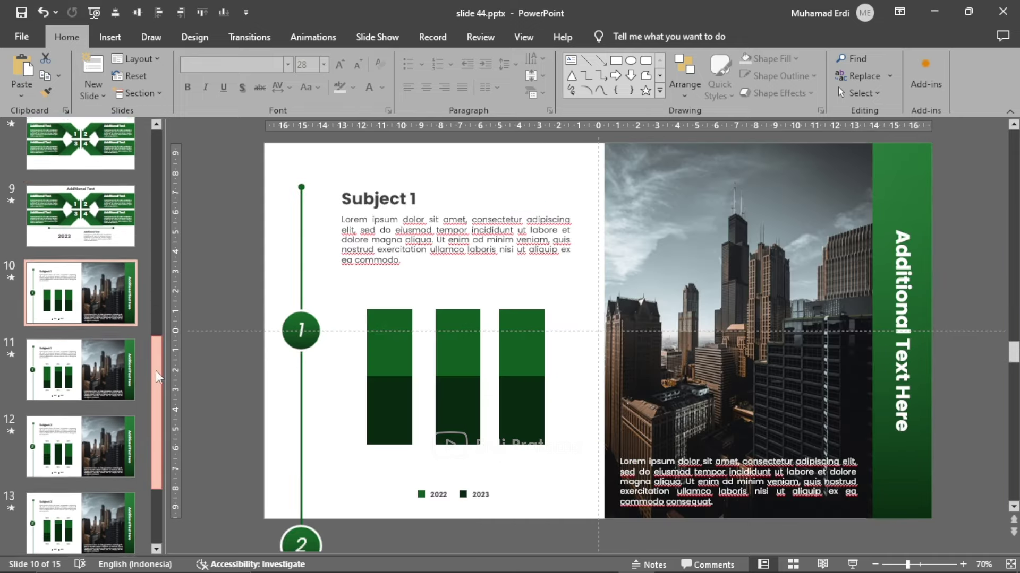
pyautogui.click(96, 357)
pyautogui.scroll(-1, 128, 369)
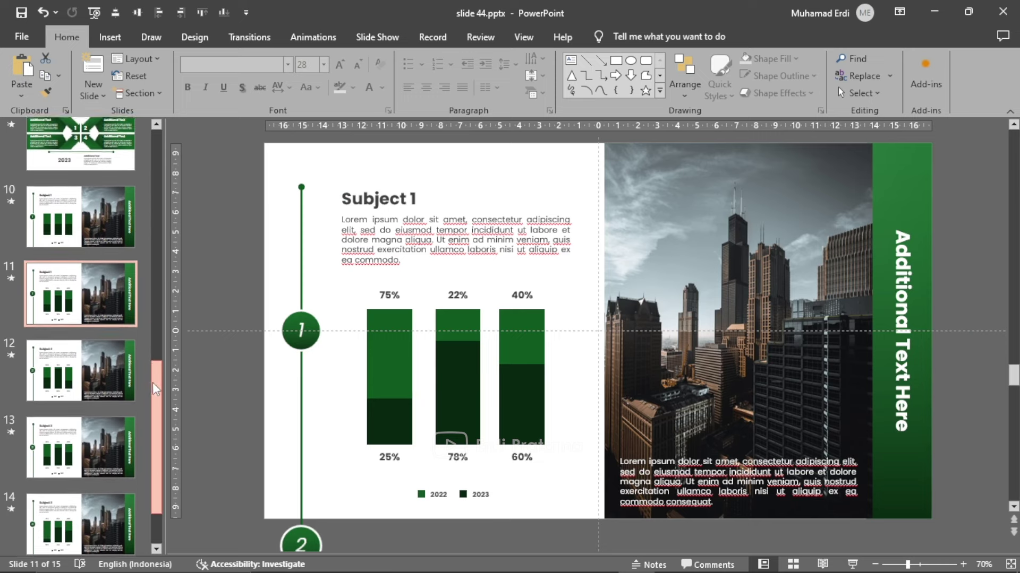
pyautogui.click(94, 342)
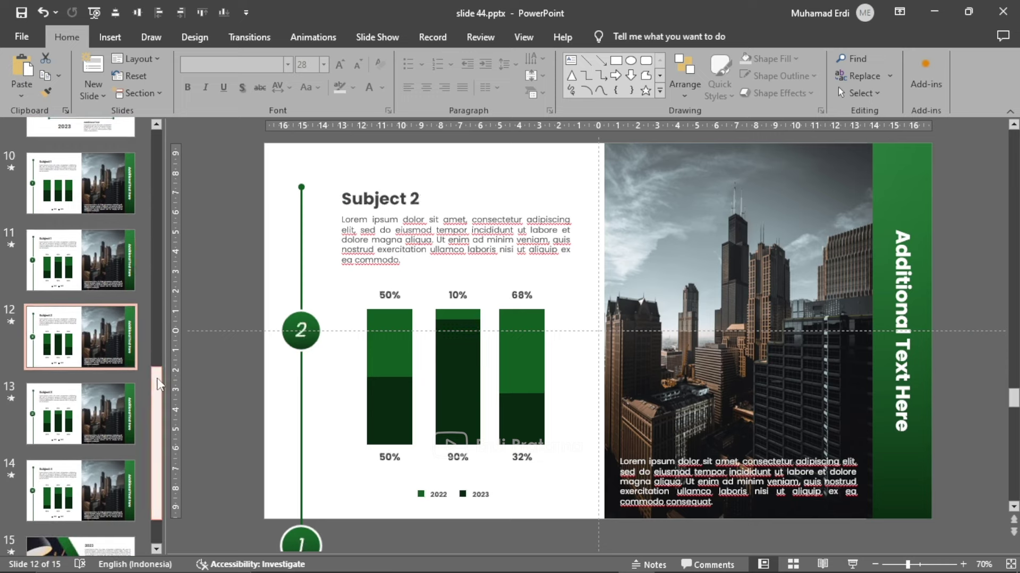
pyautogui.scroll(-1, 155, 423)
pyautogui.click(85, 348)
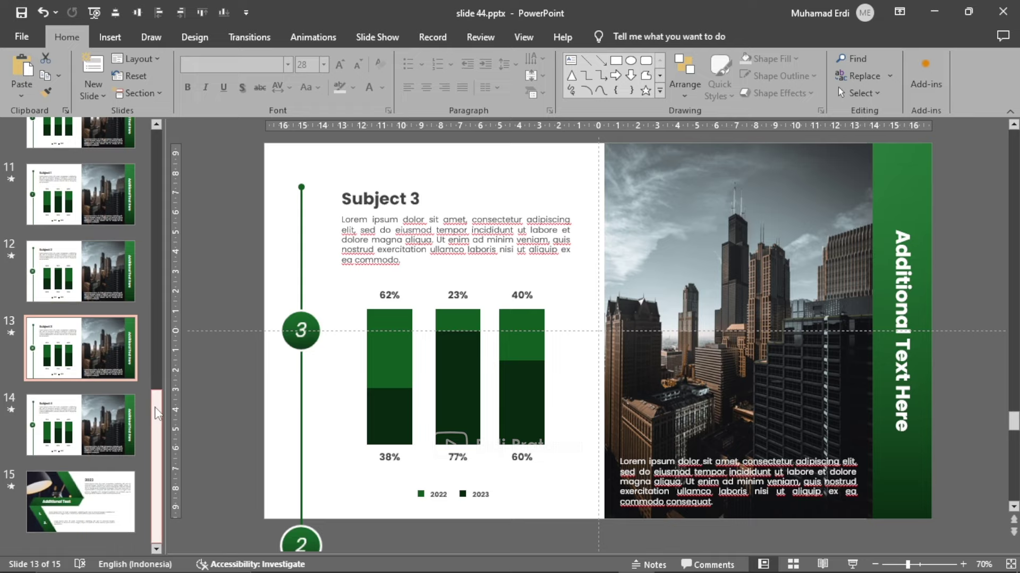
pyautogui.click(94, 428)
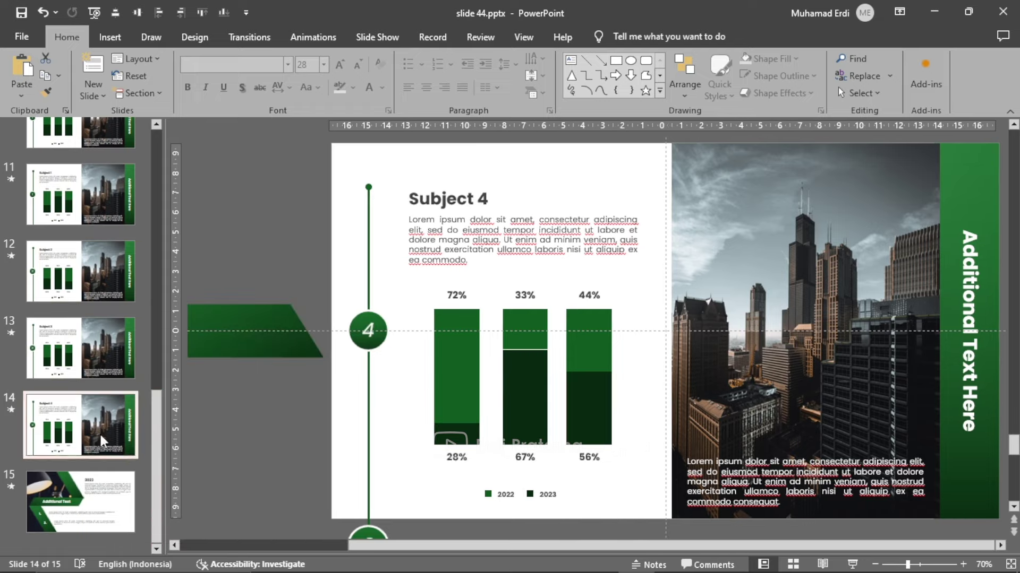
pyautogui.click(116, 506)
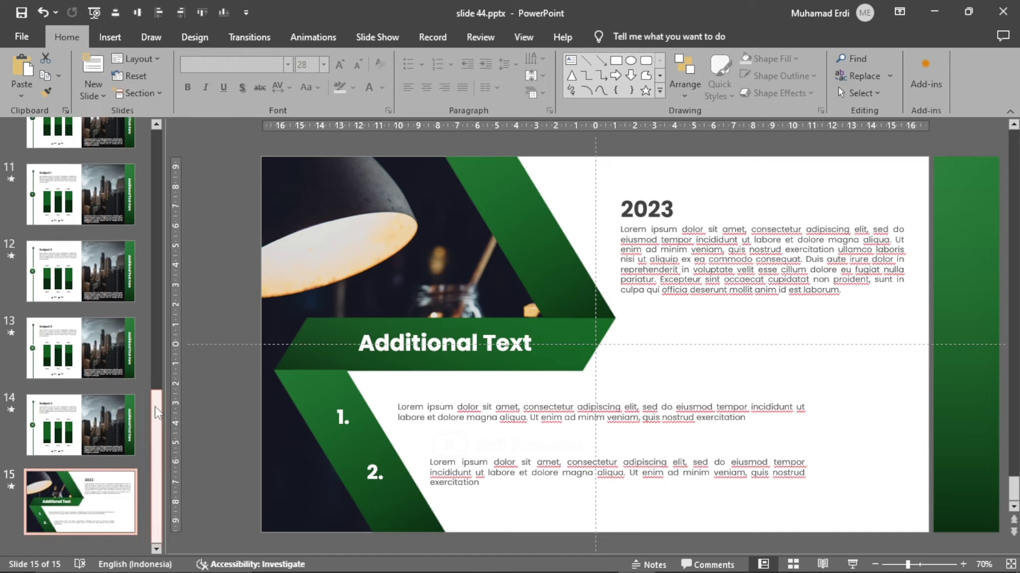
pyautogui.moveTo(158, 413); pyautogui.dragTo(183, 152)
pyautogui.click(80, 159)
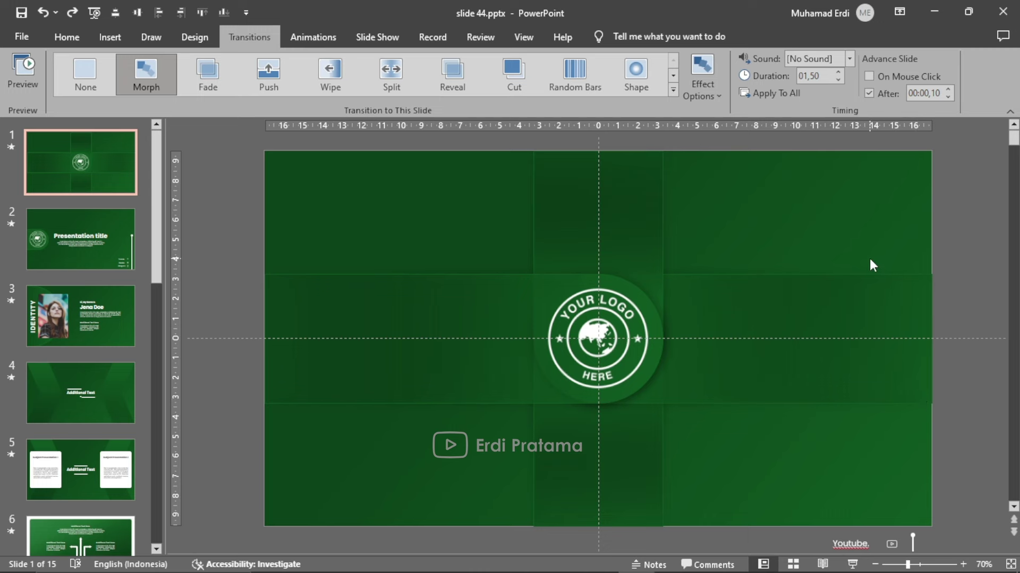
# Check the Morph transition settings on slides 2 and 3, then return to slide 1.
pyautogui.click(100, 240)
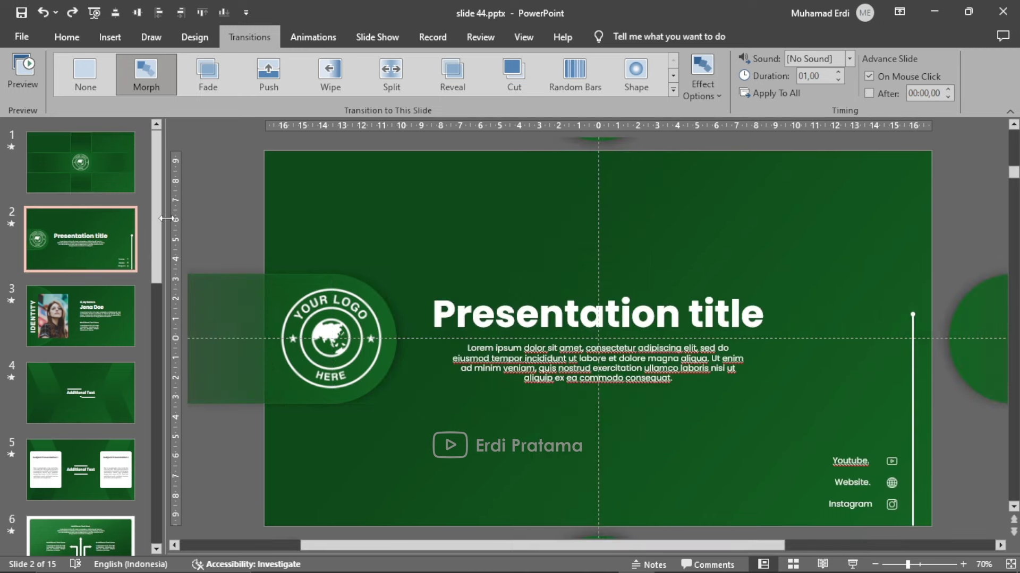
pyautogui.moveTo(157, 208); pyautogui.dragTo(171, 166)
pyautogui.click(87, 315)
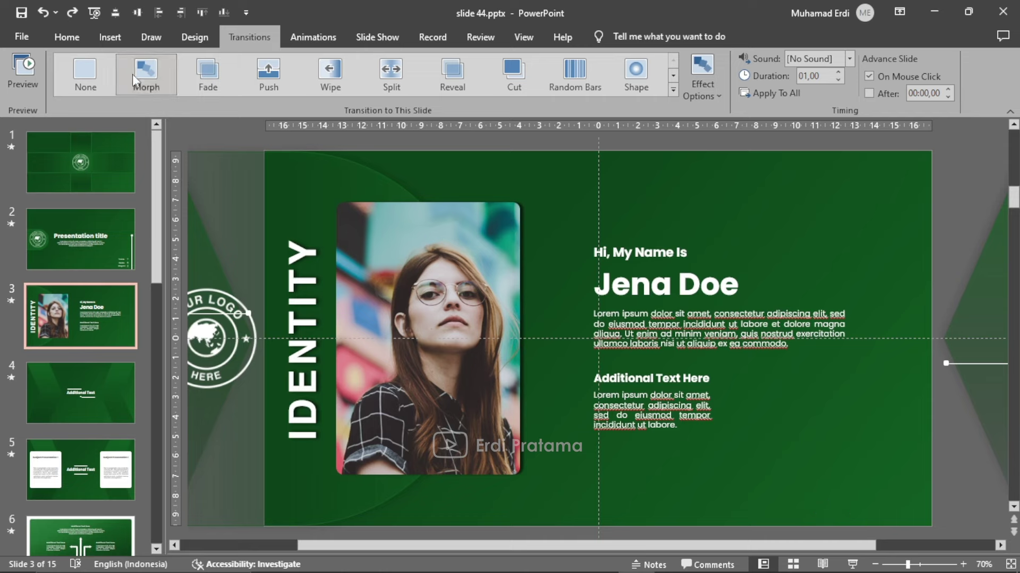
pyautogui.click(101, 163)
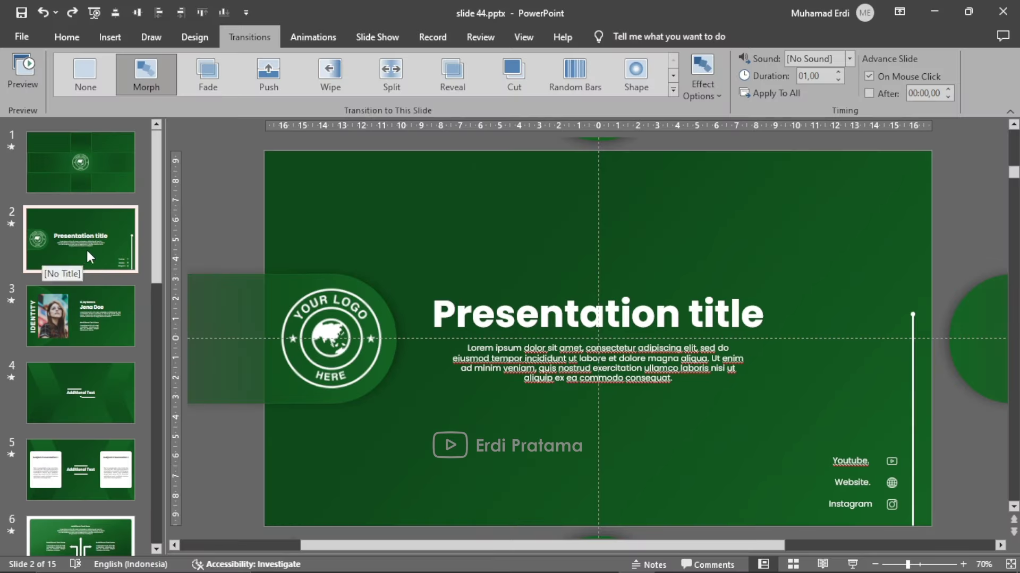
pyautogui.click(463, 293)
pyautogui.click(328, 341)
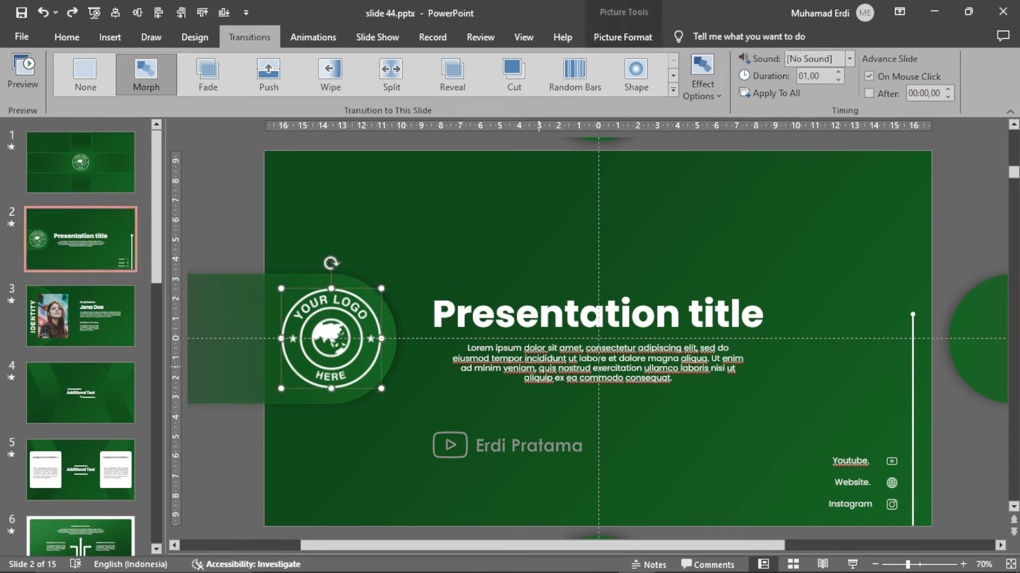
pyautogui.click(547, 370)
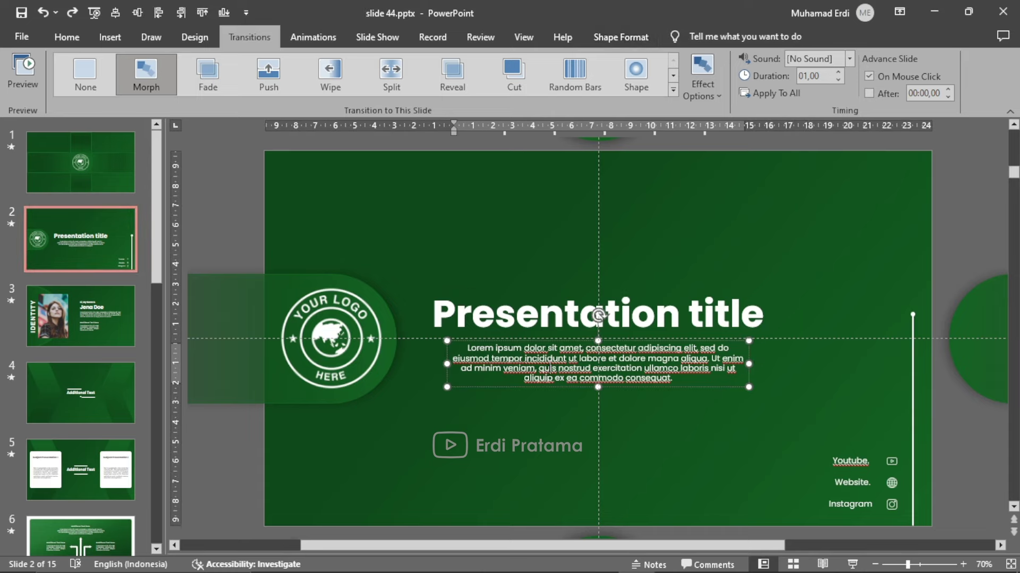
pyautogui.click(848, 456)
pyautogui.click(852, 478)
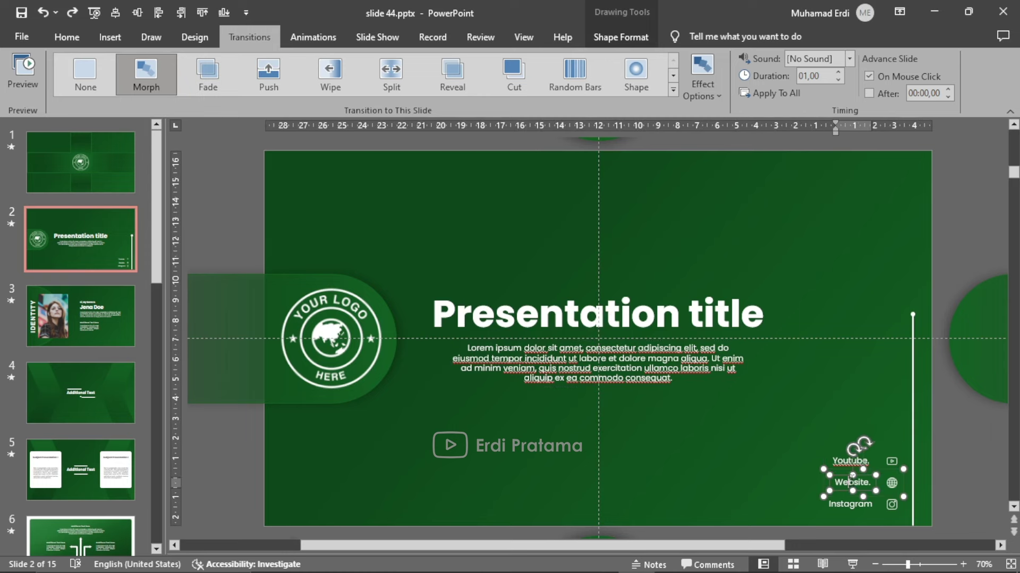
pyautogui.click(835, 243)
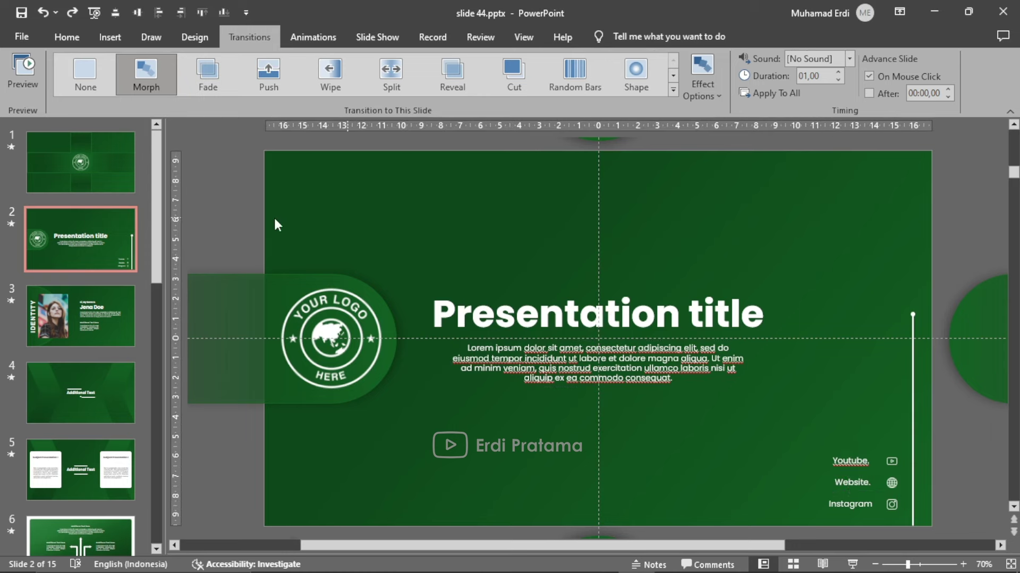
pyautogui.click(80, 170)
pyautogui.click(622, 297)
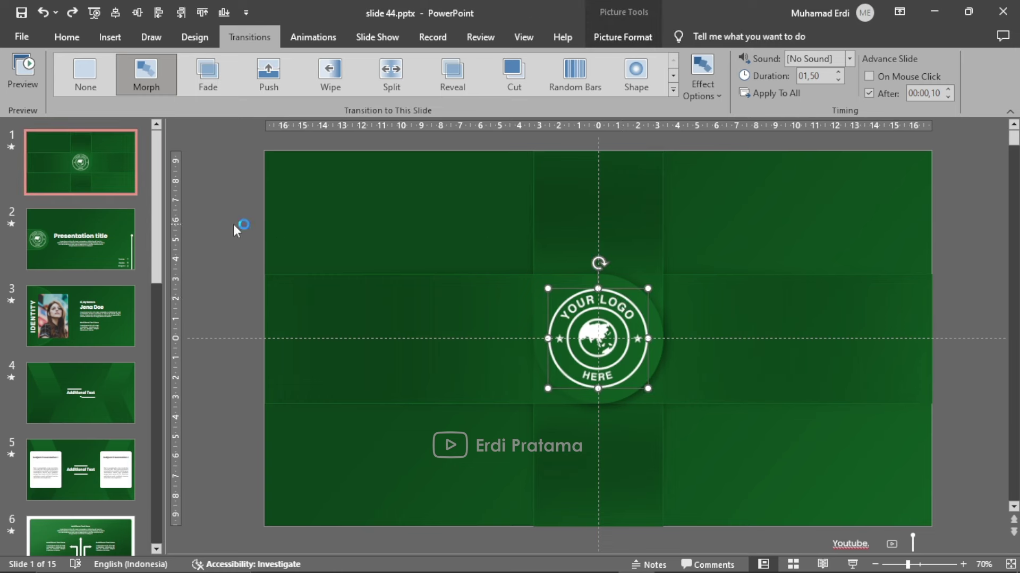
pyautogui.click(70, 228)
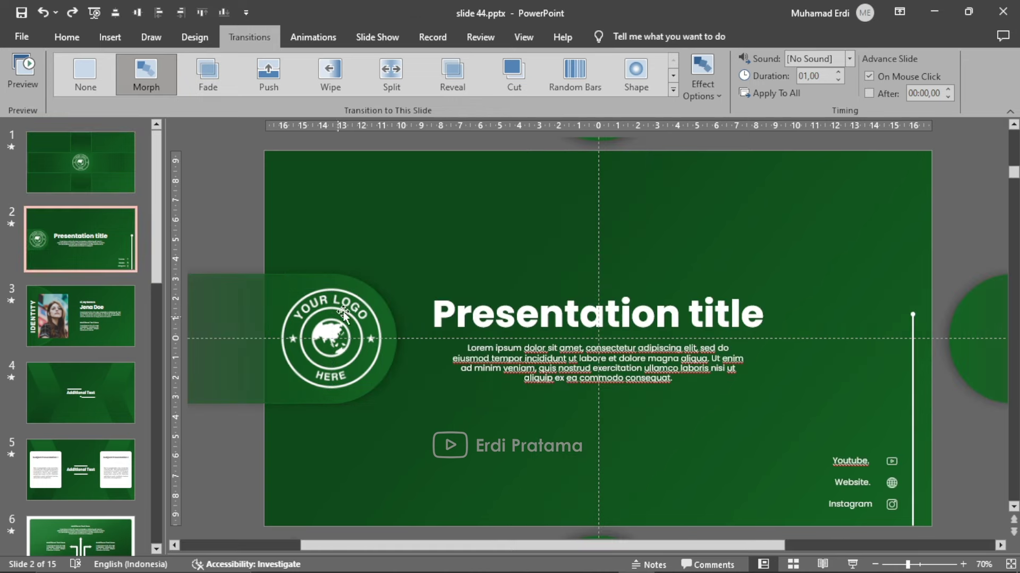
pyautogui.click(93, 176)
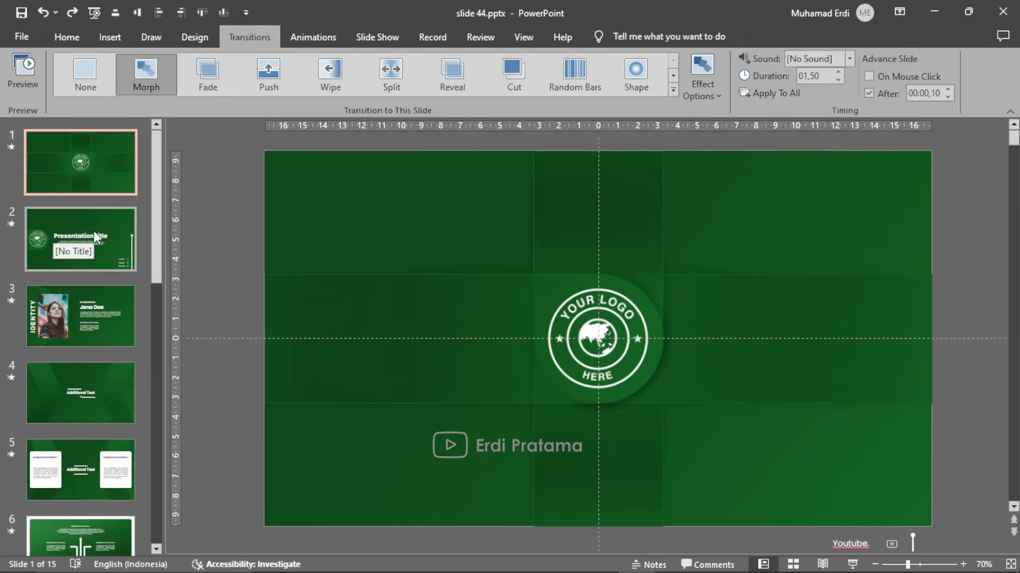
# Delete slide 3's portrait photo to reveal its picture placeholder, then close Insert Picture without inserting anything.
pyautogui.click(852, 563)
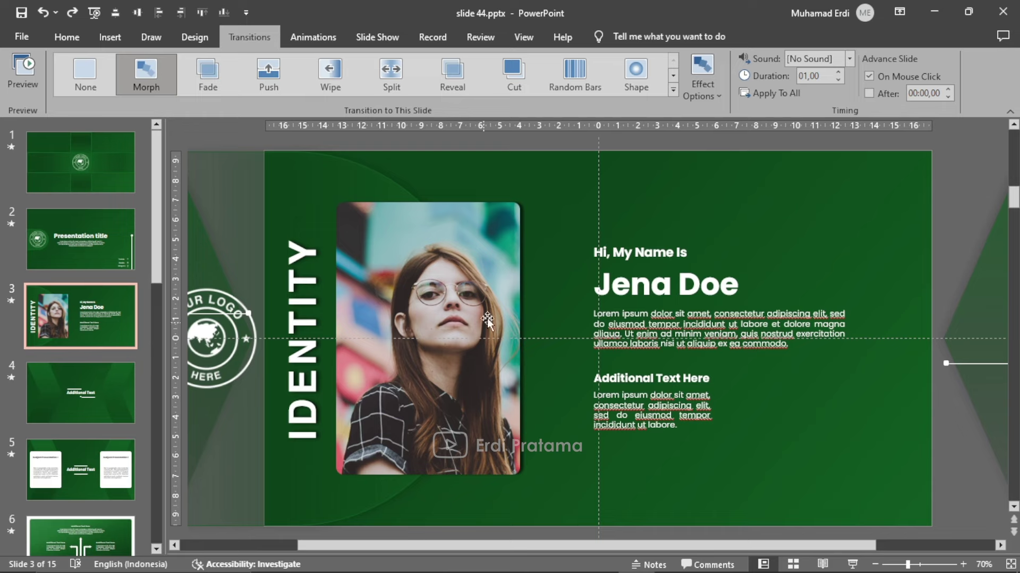
pyautogui.click(425, 320)
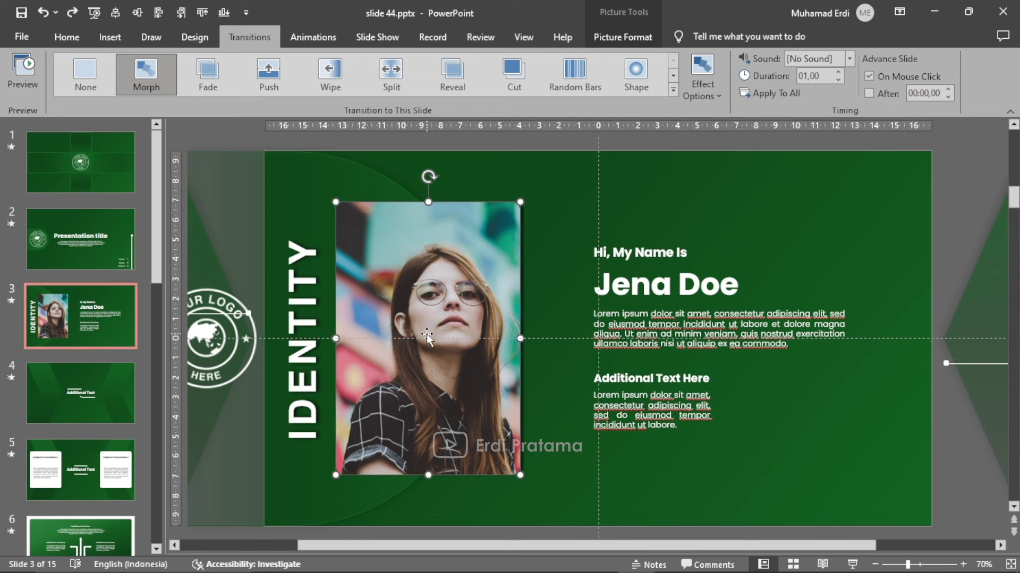
pyautogui.press('Delete')
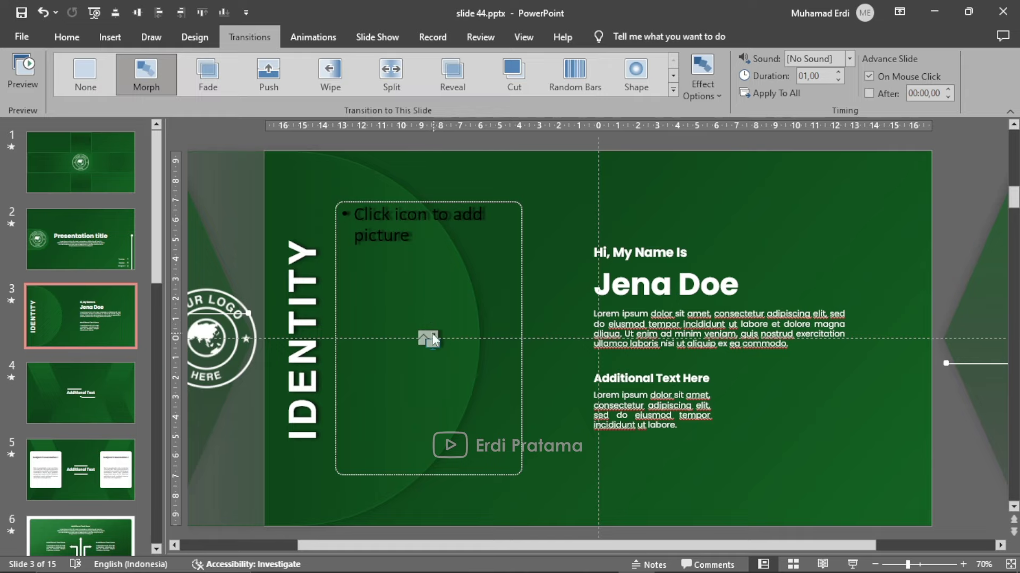
pyautogui.click(428, 340)
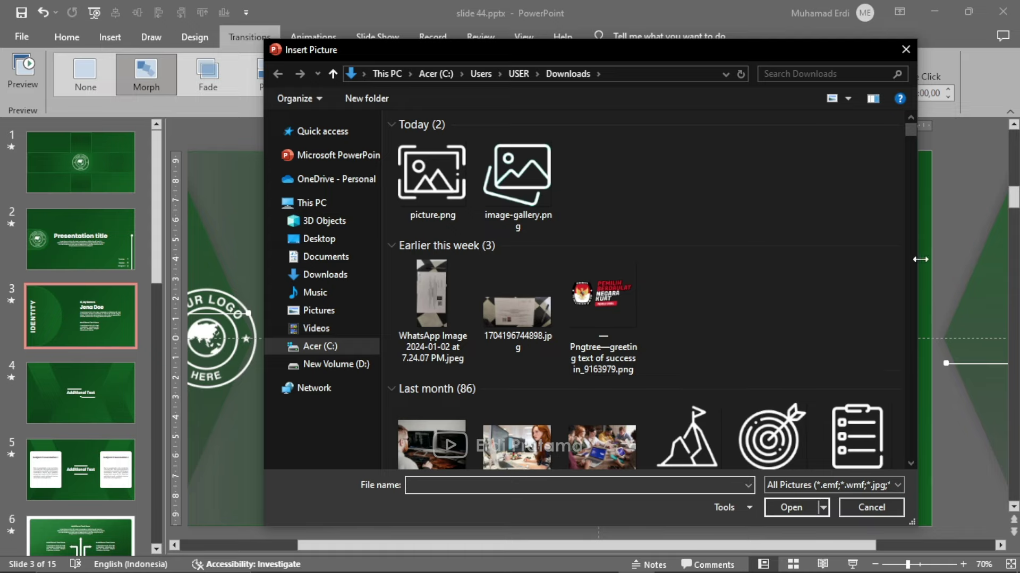
pyautogui.click(904, 50)
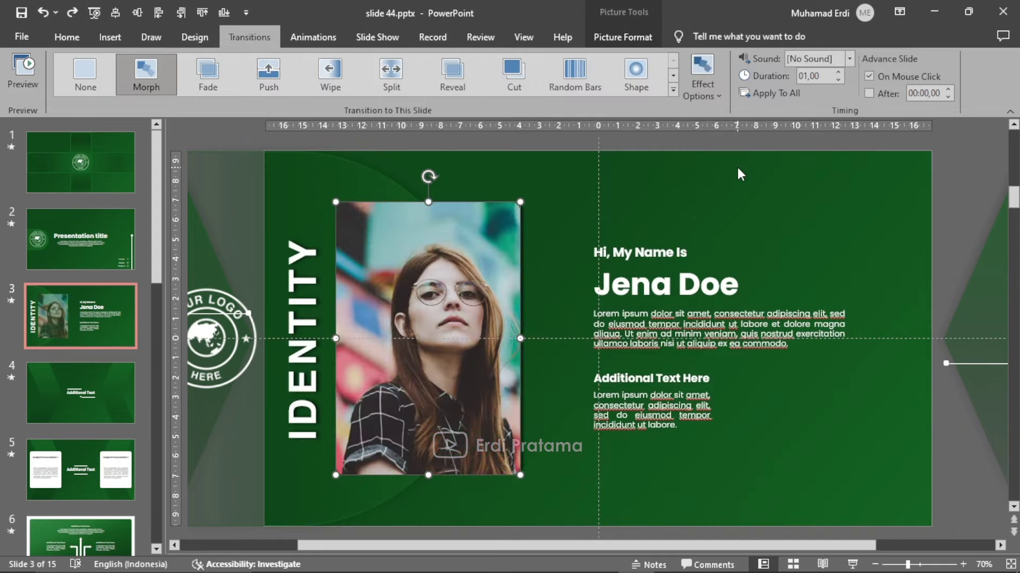
# Move through slides 4 and 5 to slide 10 with the city photo.
pyautogui.click(78, 392)
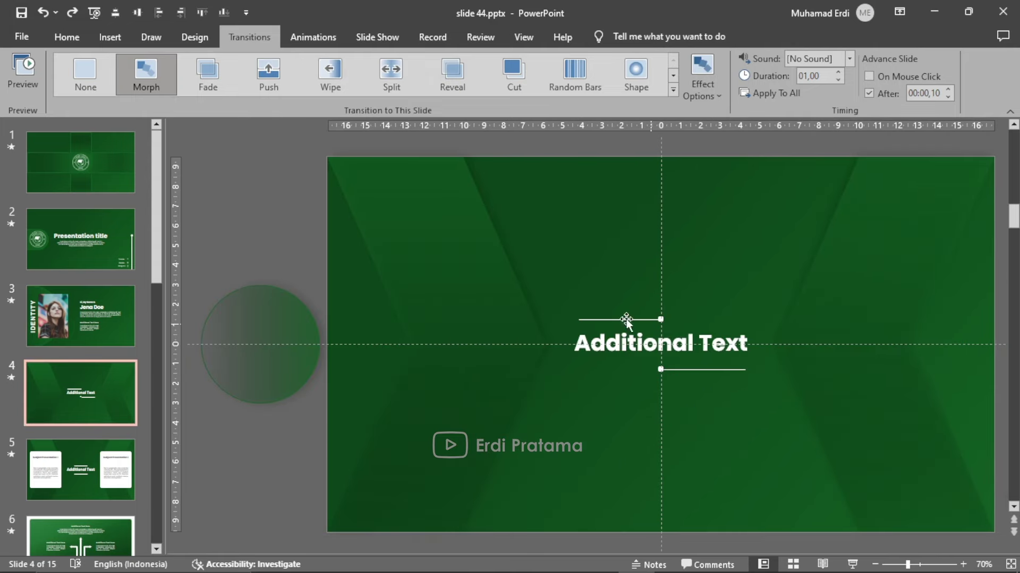
pyautogui.click(104, 460)
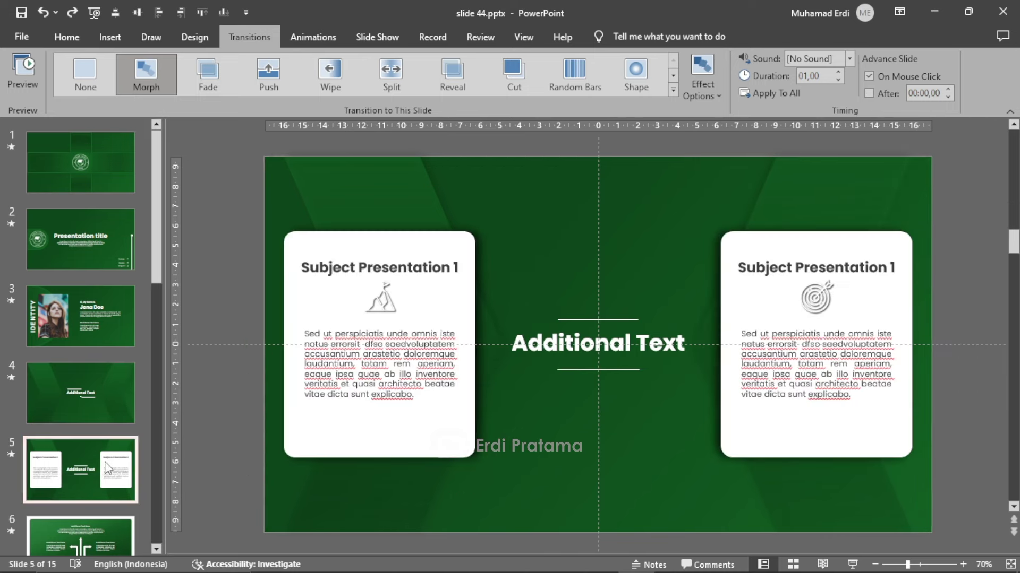
pyautogui.moveTo(162, 230); pyautogui.dragTo(159, 314)
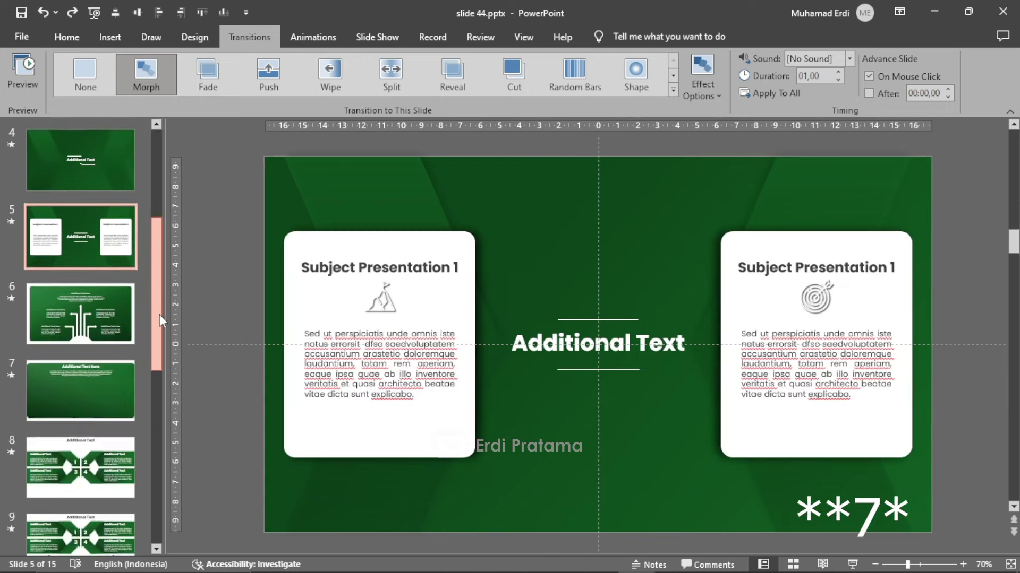
pyautogui.click(94, 284)
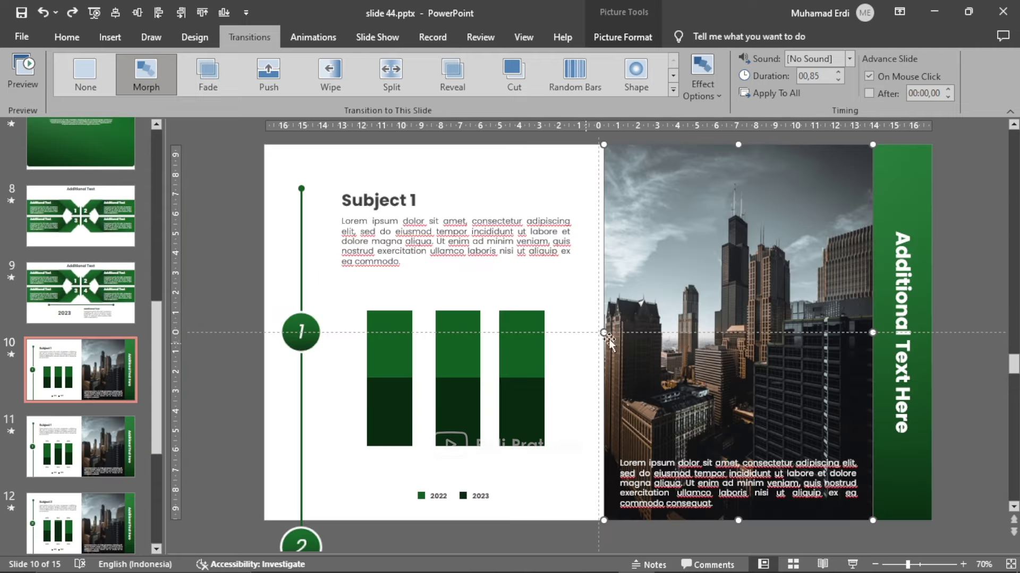
# Delete the city photo to reveal its placeholder, then undo to restore it.
pyautogui.click(971, 249)
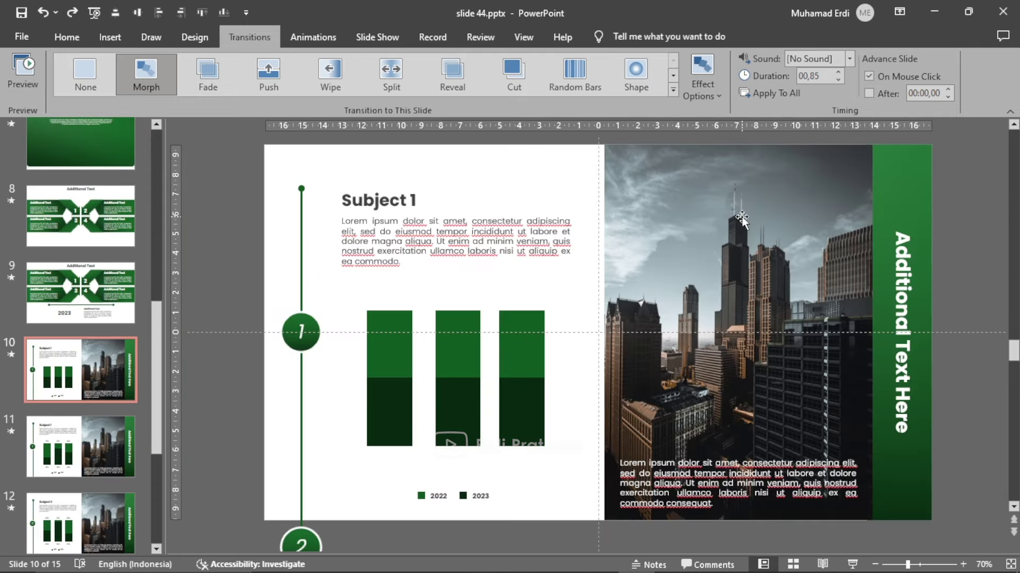
pyautogui.click(742, 243)
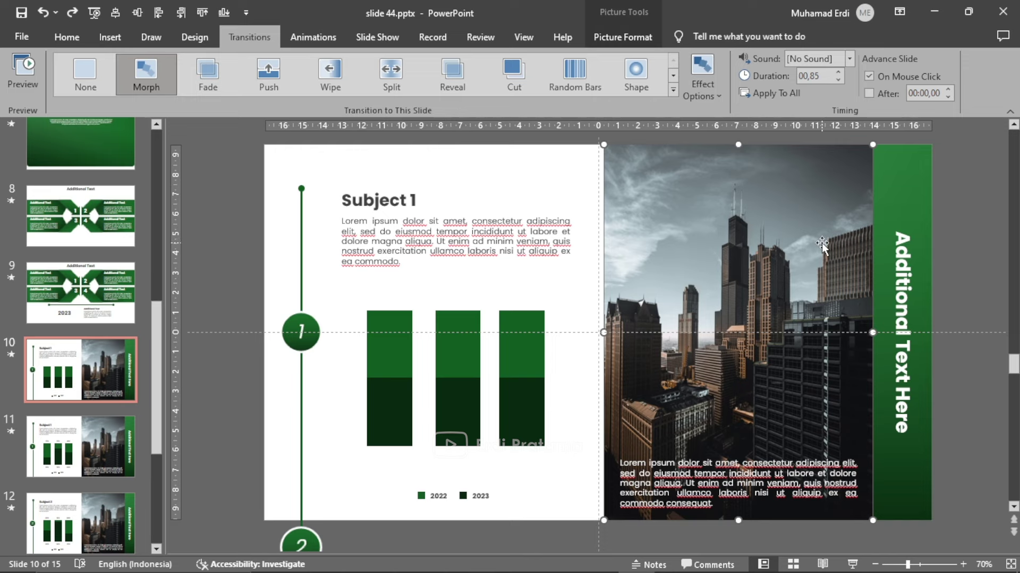
pyautogui.press('Delete')
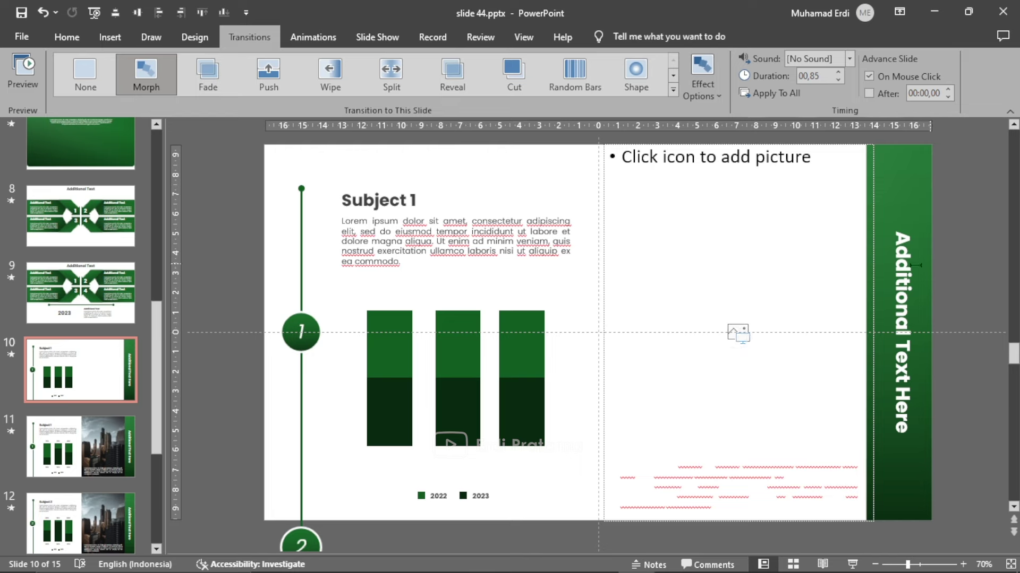
pyautogui.hotkey('ctrl', 'z')
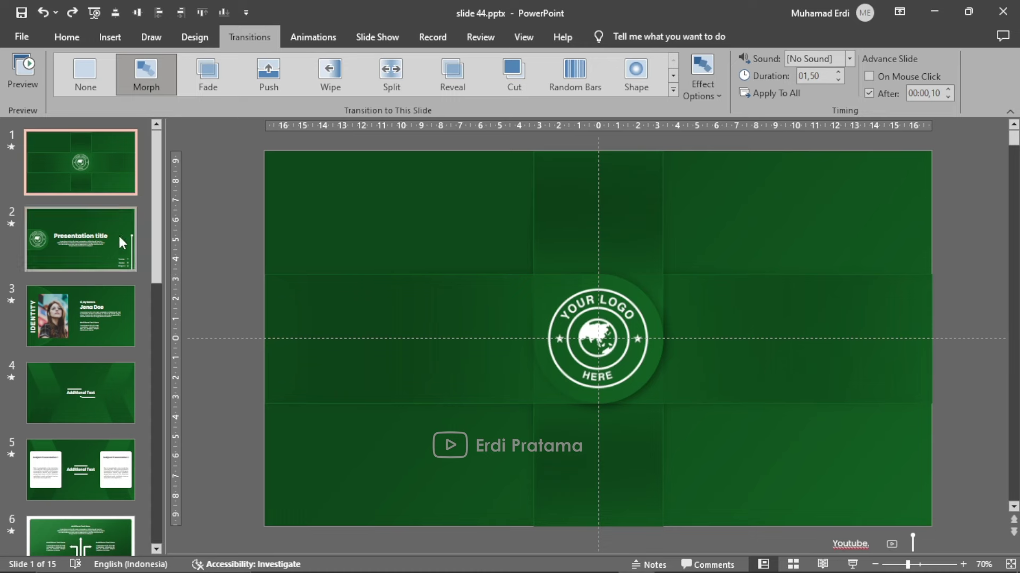
# Step through slides 2 to 7: title, portrait, Additional Text, two cards, arrow layout.
pyautogui.click(99, 234)
pyautogui.click(100, 308)
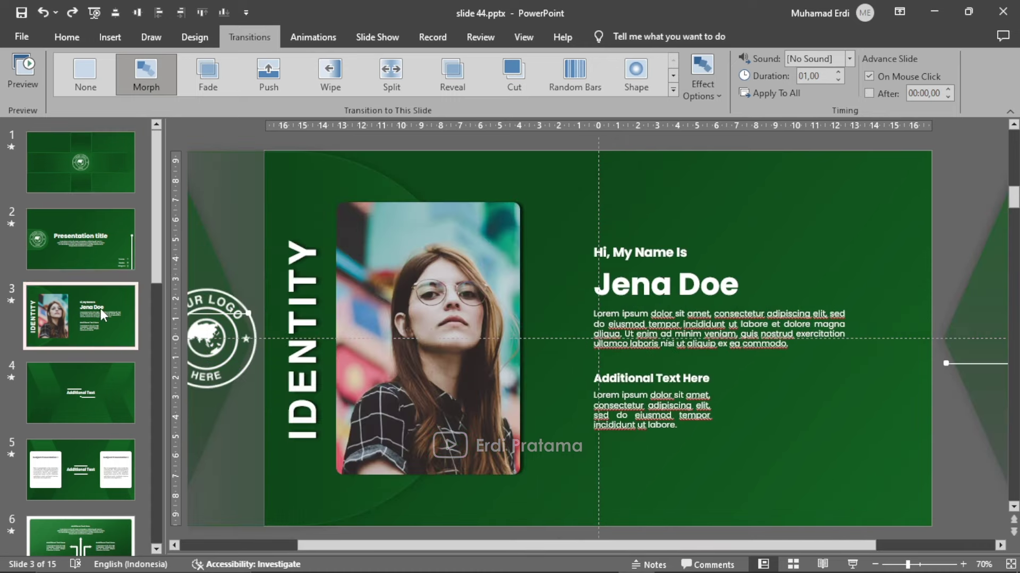
pyautogui.click(98, 386)
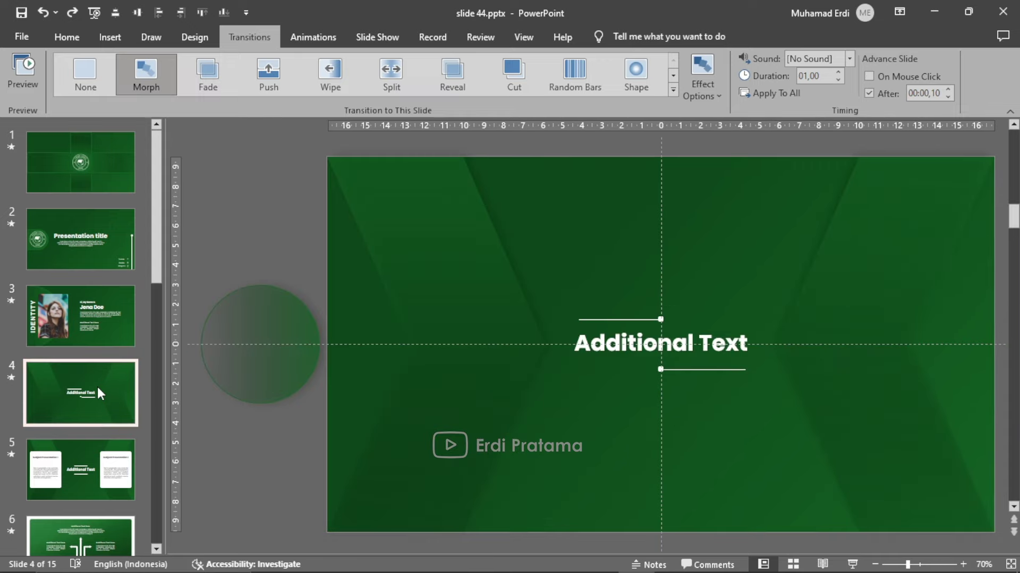
pyautogui.click(91, 465)
pyautogui.scroll(-2, 91, 463)
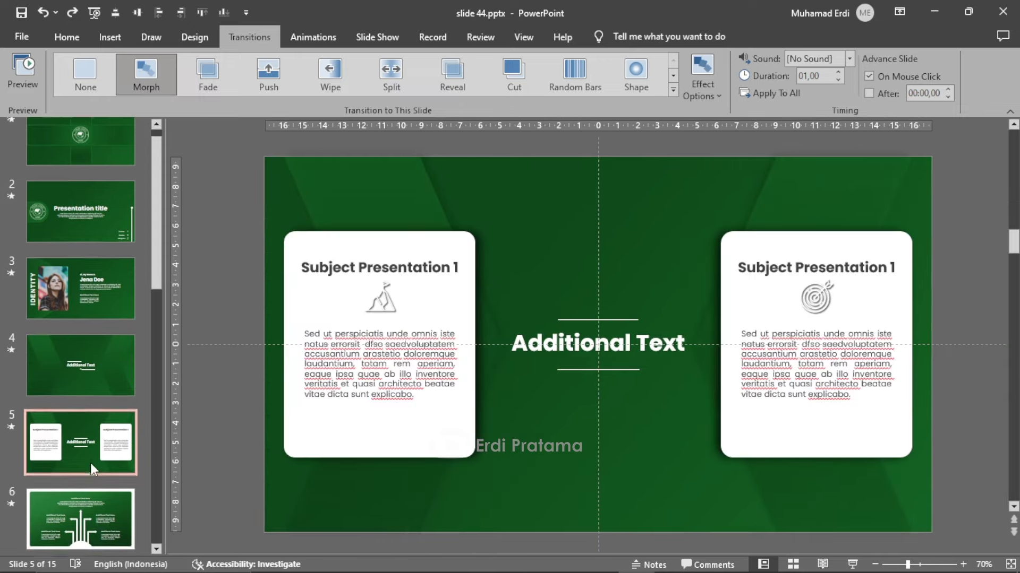
pyautogui.click(97, 461)
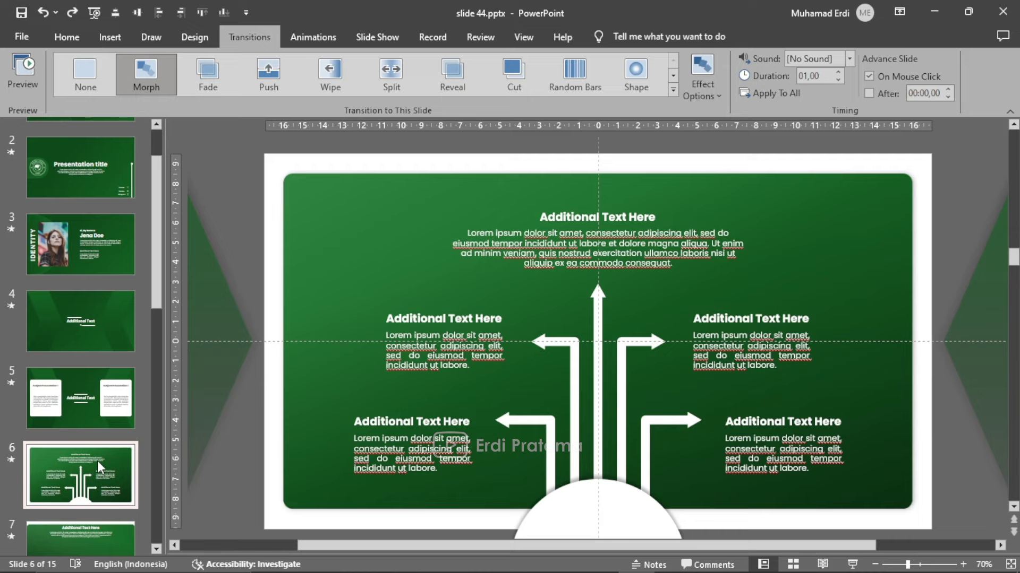
pyautogui.scroll(-2, 98, 461)
pyautogui.click(100, 444)
# Continue through slide 8's numbered panels, slide 9's 2023 timeline, slide 11 and slide 12.
pyautogui.scroll(-2, 100, 443)
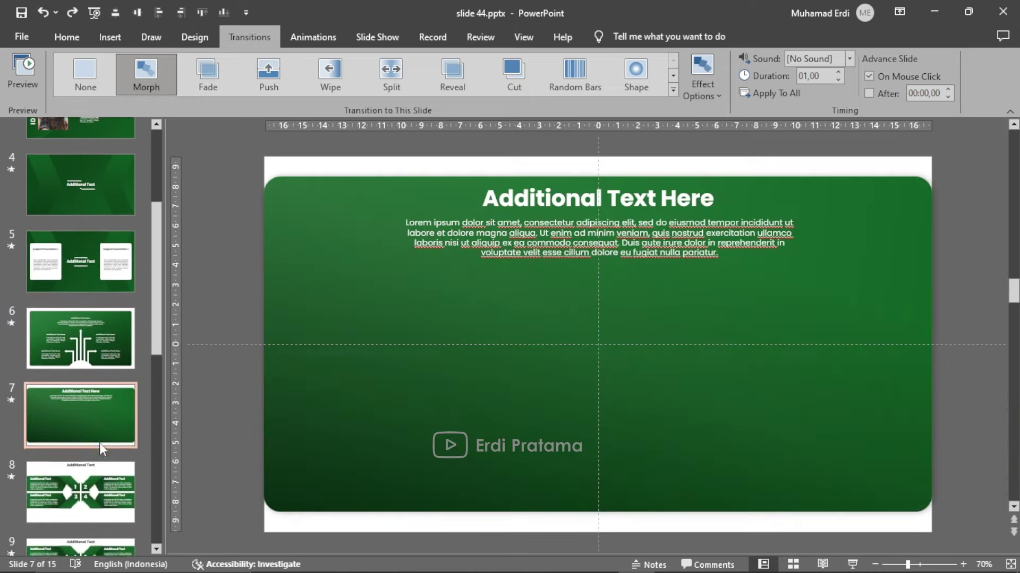
pyautogui.click(104, 413)
pyautogui.scroll(-3, 104, 413)
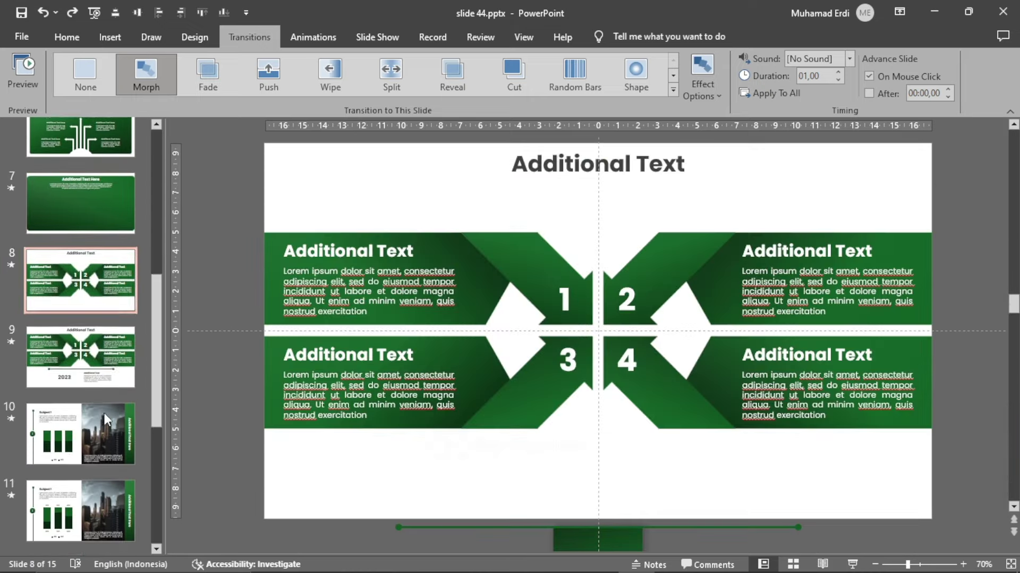
pyautogui.scroll(-3, 97, 413)
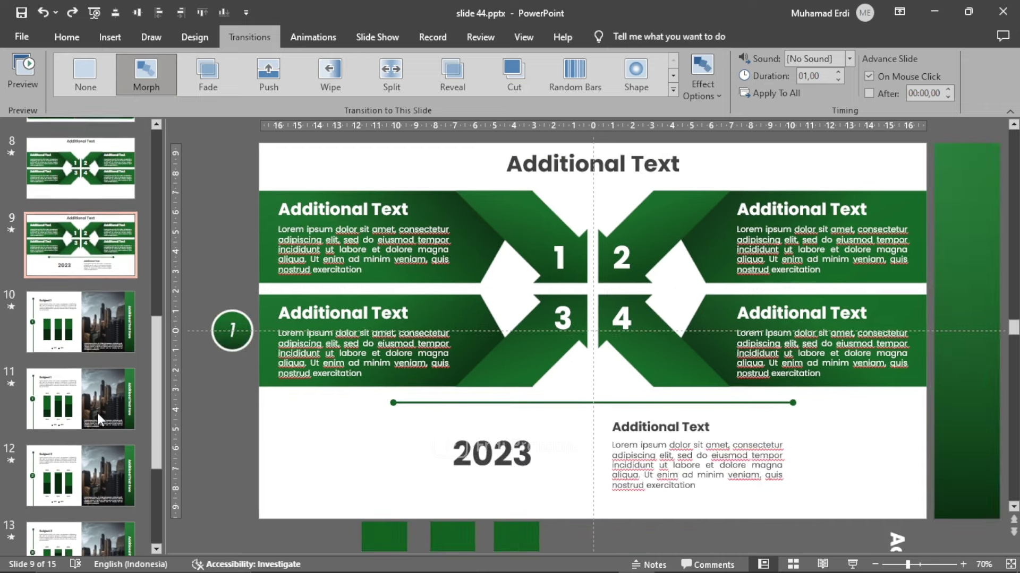
pyautogui.click(93, 310)
pyautogui.click(100, 391)
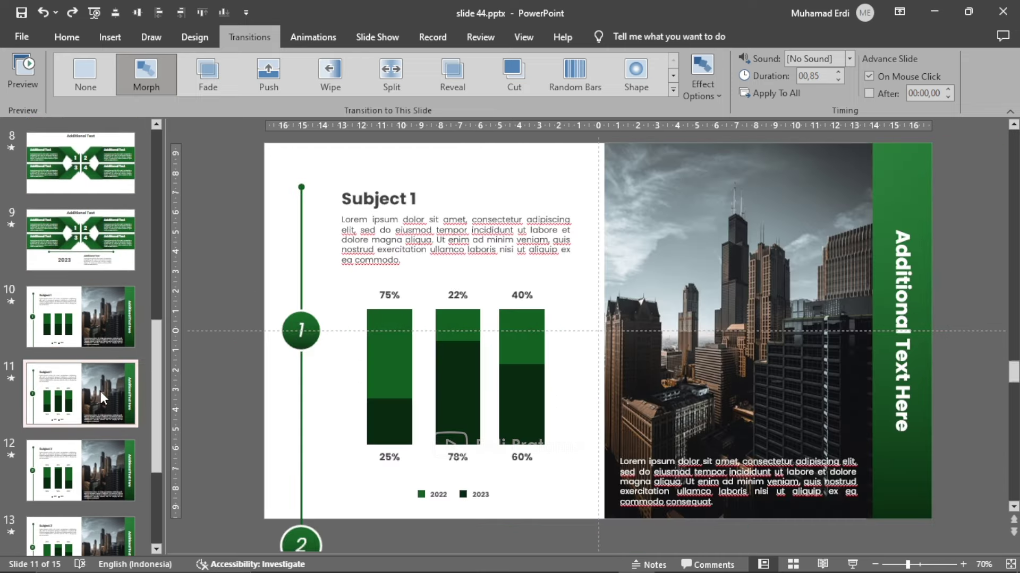
pyautogui.scroll(-1, 100, 391)
pyautogui.click(100, 391)
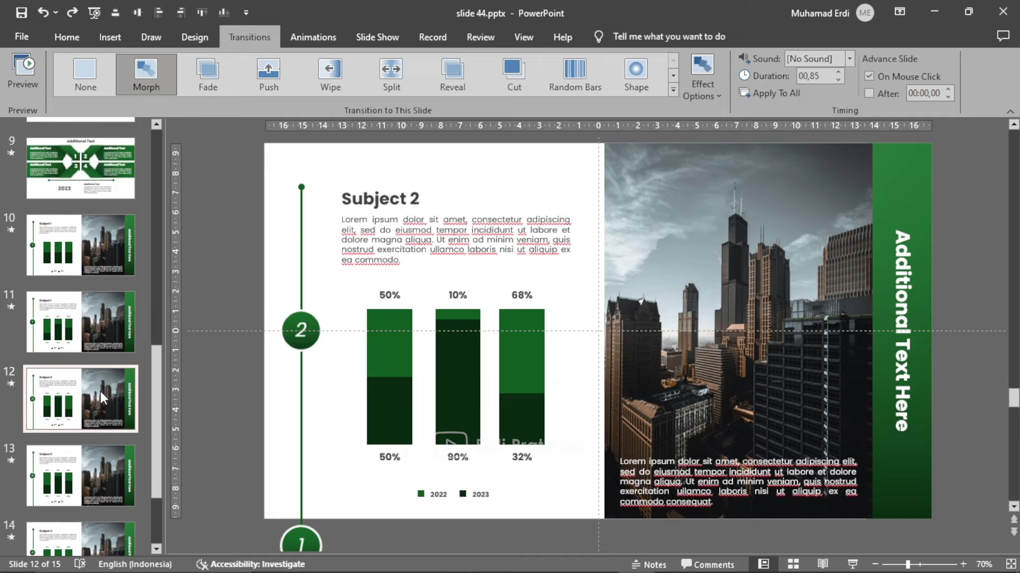
pyautogui.scroll(-2, 101, 391)
# Go to the last slide, slide 15, with the 2023 heading and lamp photo.
pyautogui.click(93, 506)
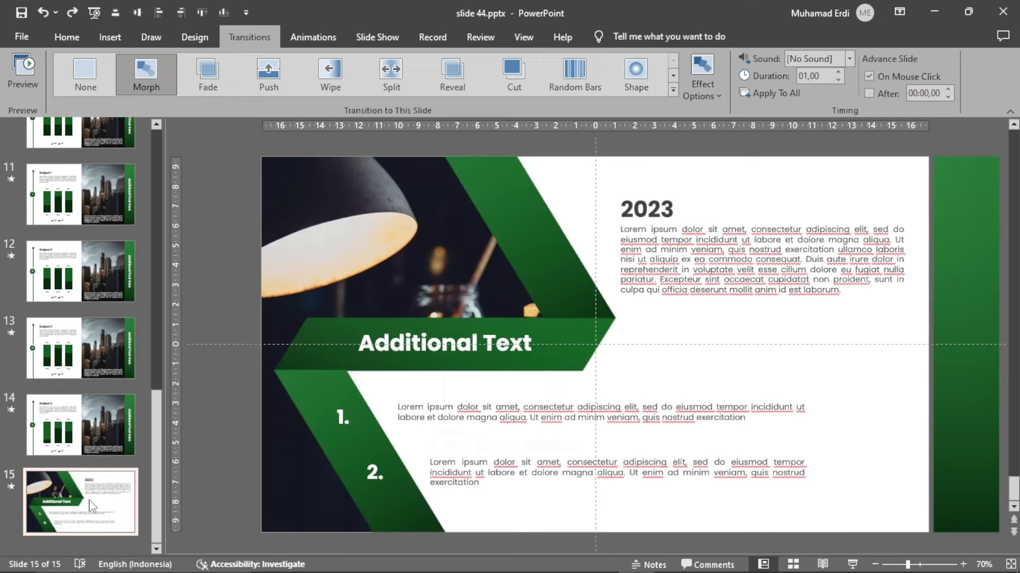